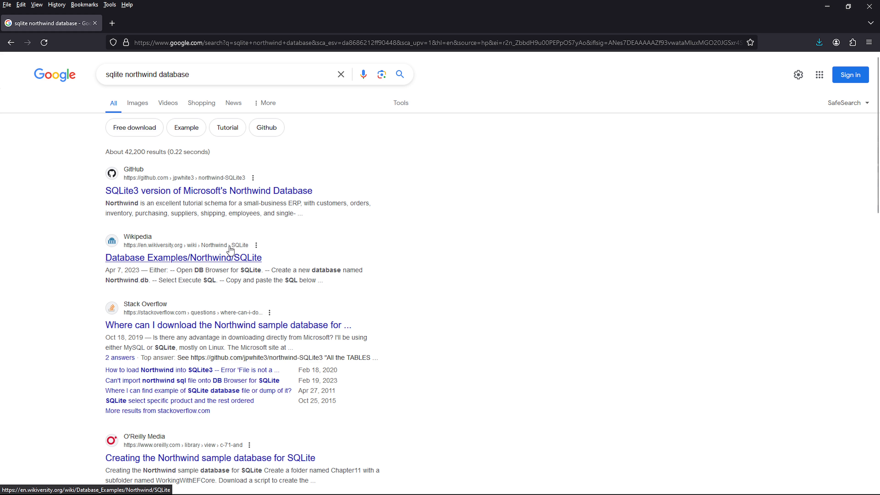
- Open the Wikiversity search result Database Examples/Northwind/SQLite and look through its SQL script
{"action": "left_click", "coordinate": [209, 259]}
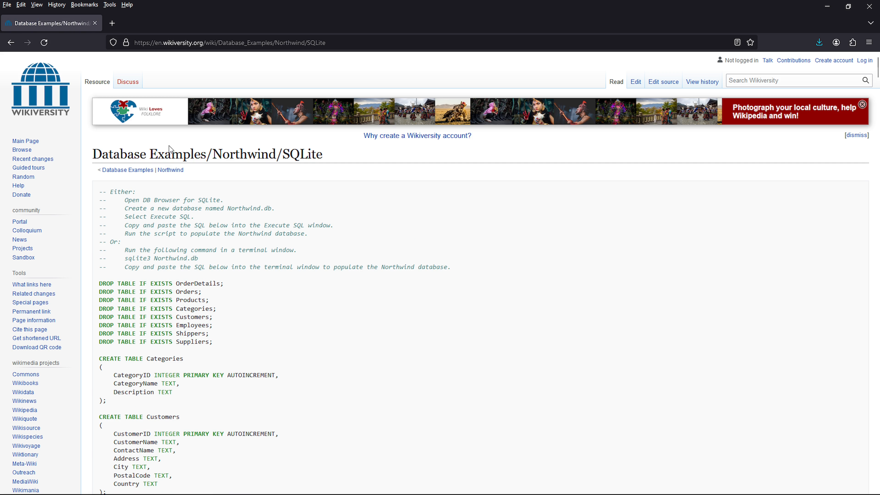
{"action": "scroll", "coordinate": [554, 352], "scroll_direction": "down", "scroll_amount": 20}
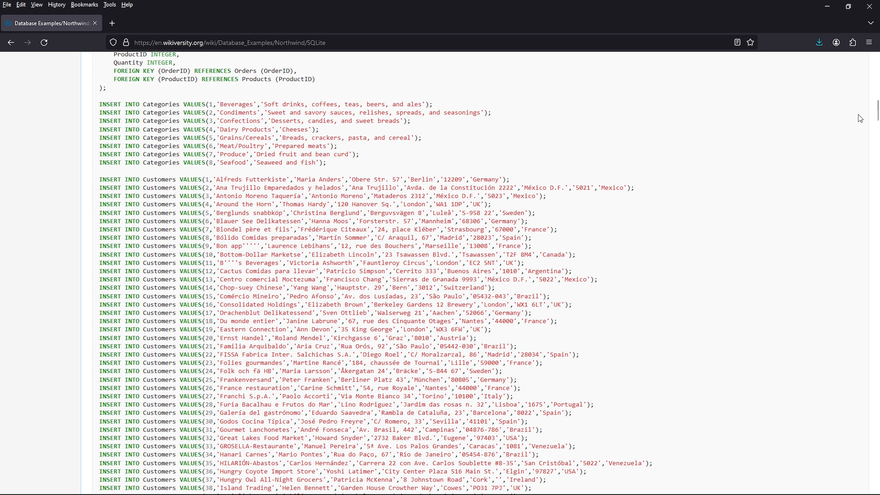
{"action": "left_click_drag", "start_coordinate": [877, 115], "coordinate": [854, 66]}
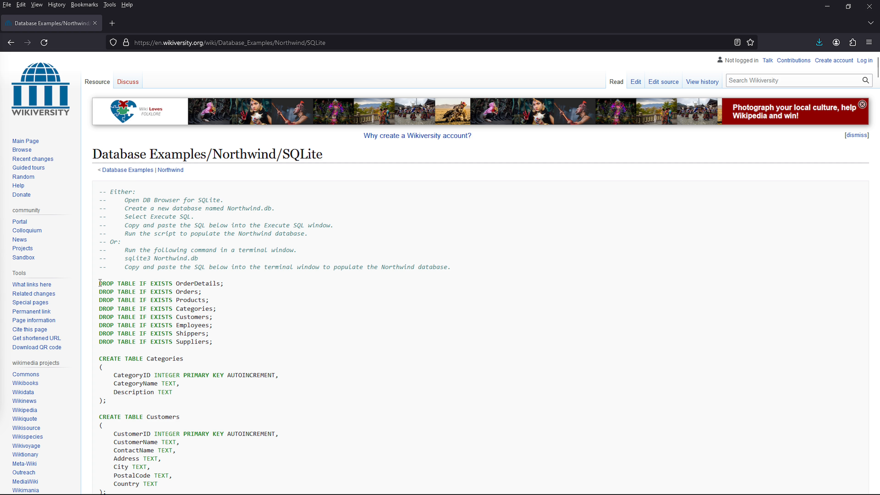
- Copy the whole SQL script from the first DROP TABLE statement through the last OrderDetails INSERT statement
{"action": "left_click_drag", "start_coordinate": [100, 284], "coordinate": [228, 292]}
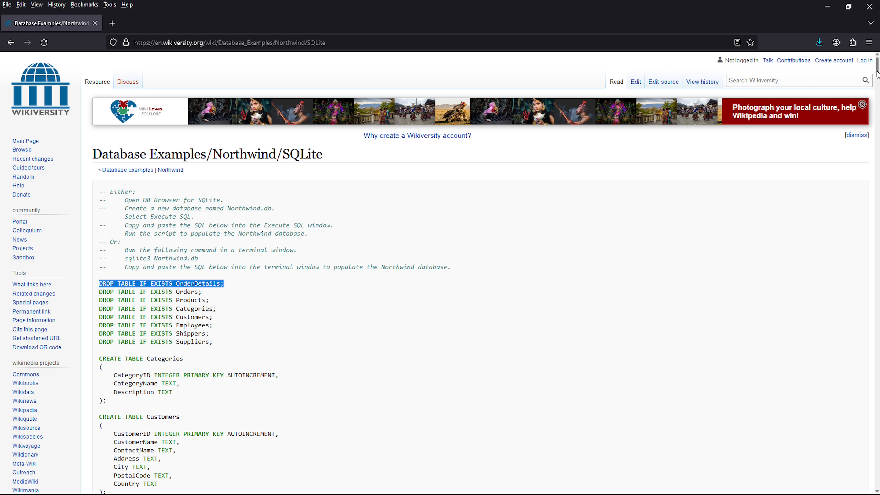
{"action": "left_click_drag", "start_coordinate": [876, 73], "coordinate": [875, 475]}
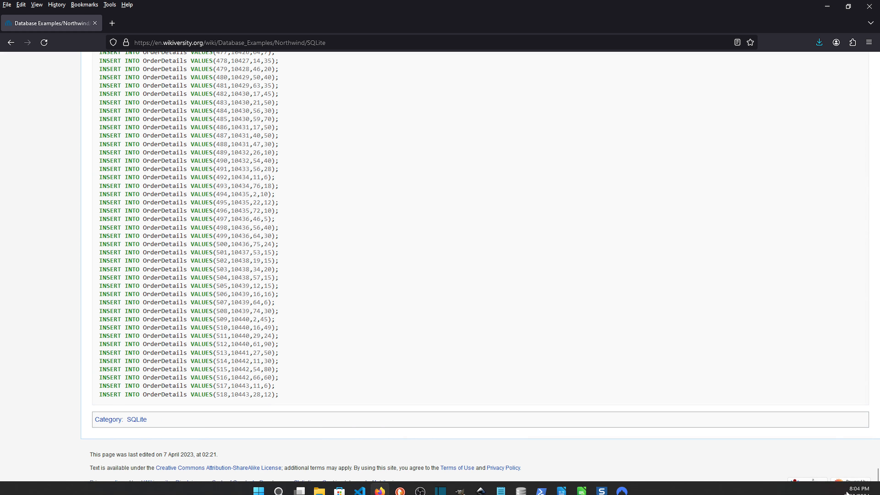
{"action": "left_click", "coordinate": [278, 396], "text": "shift"}
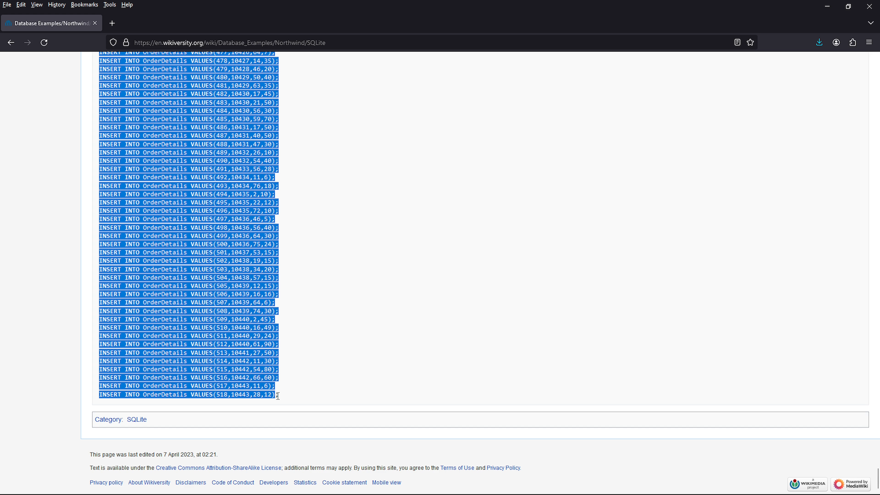
{"action": "left_click", "coordinate": [311, 401], "text": "shift"}
- Switch to DB Browser for SQLite and create a new database northwind.db in the Databases folder, without defining a table
{"action": "mouse_move", "coordinate": [539, 491]}
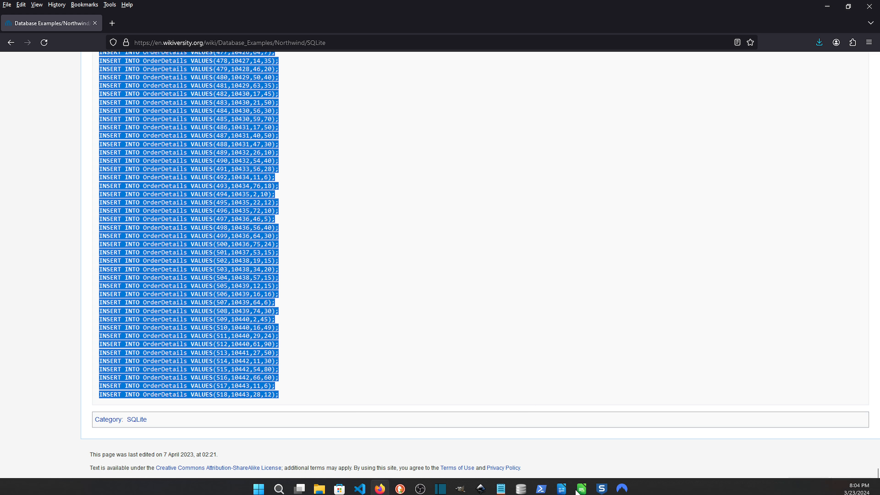
{"action": "left_click", "coordinate": [521, 484]}
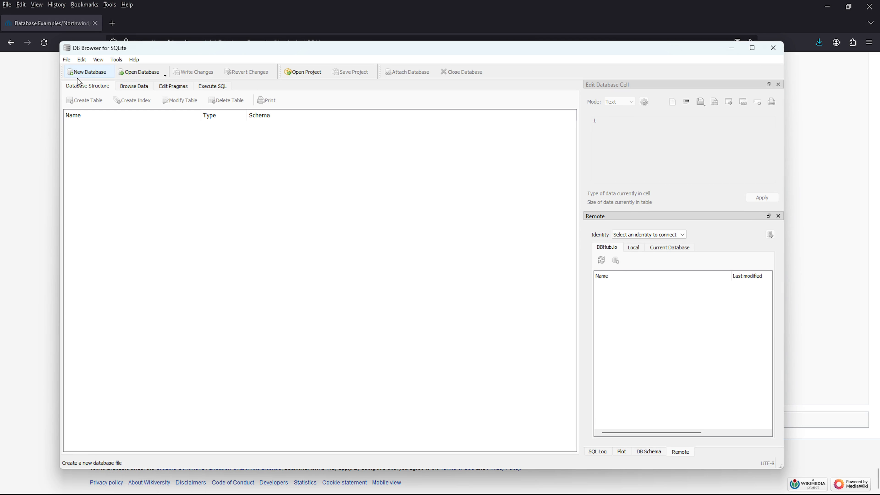
{"action": "left_click", "coordinate": [86, 73]}
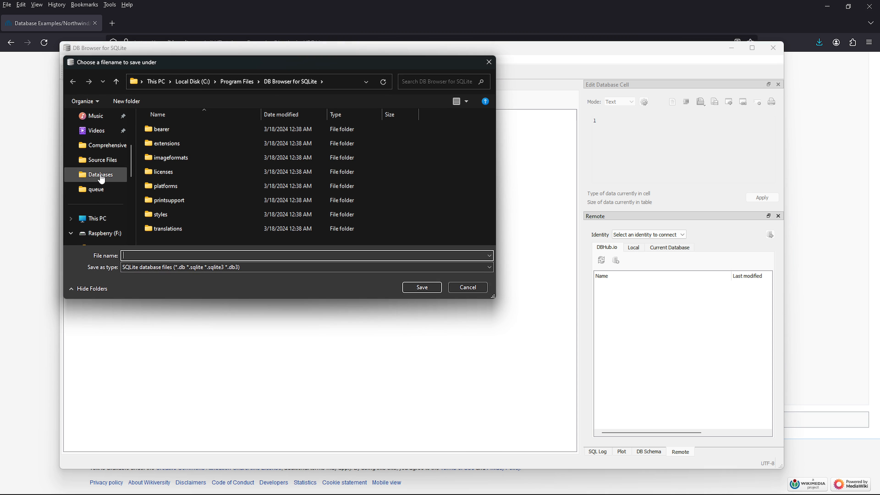
{"action": "left_click", "coordinate": [101, 174]}
{"action": "left_click", "coordinate": [213, 257]}
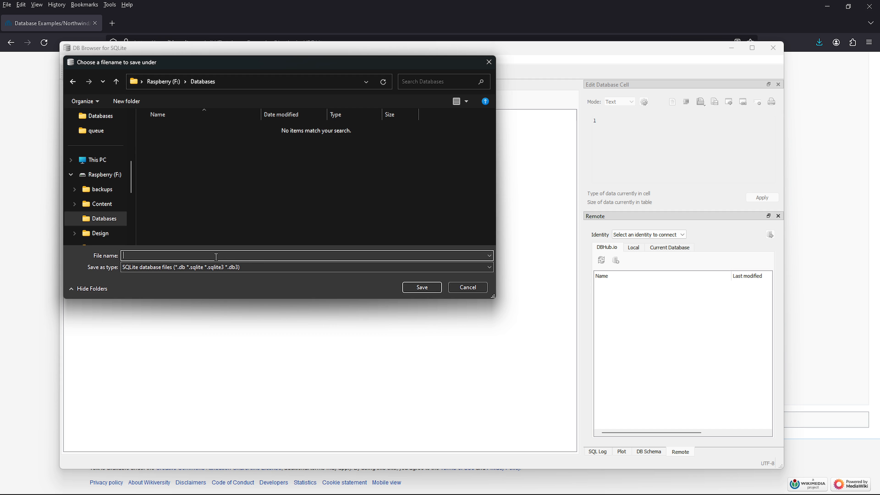
{"action": "type", "text": "north"}
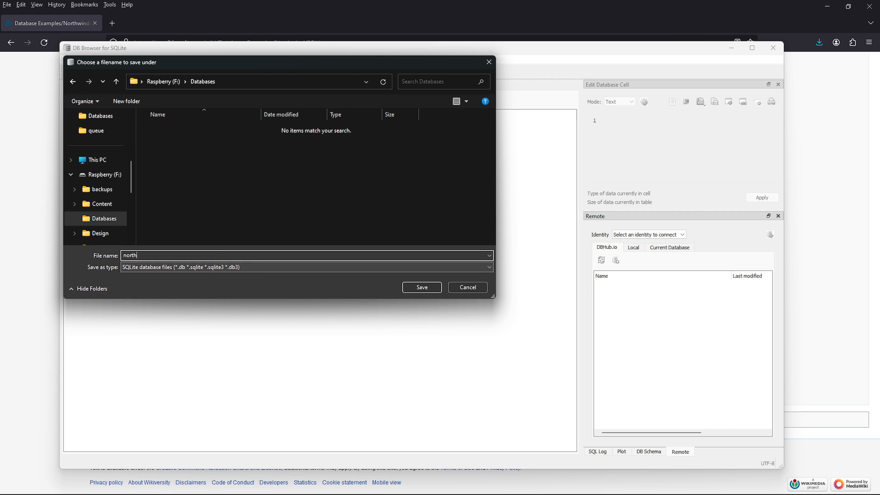
{"action": "type", "text": "wind.db"}
{"action": "left_click", "coordinate": [420, 287]}
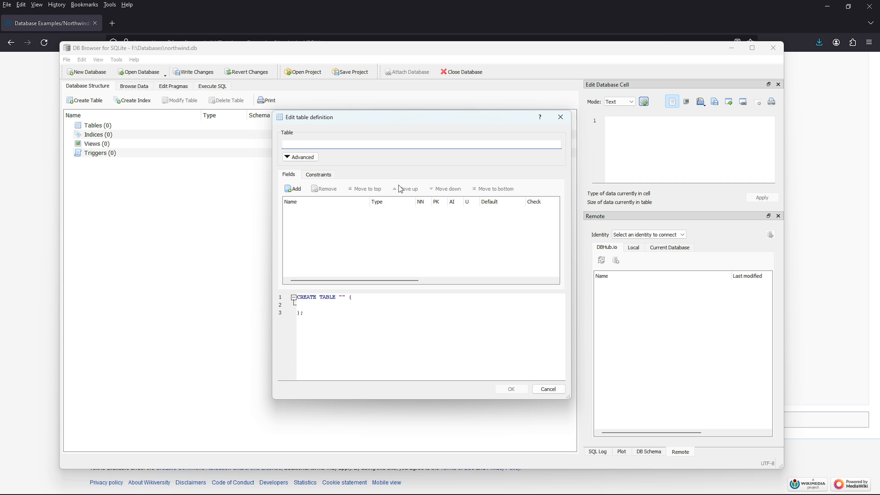
{"action": "left_click", "coordinate": [560, 118]}
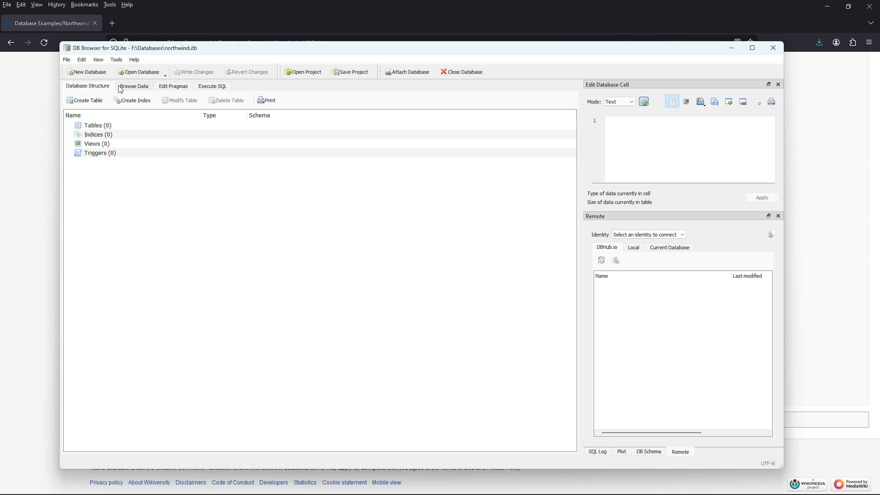
- Paste the copied Northwind script into the SQL editor and remove the blank lines at its end
{"action": "left_click", "coordinate": [215, 85]}
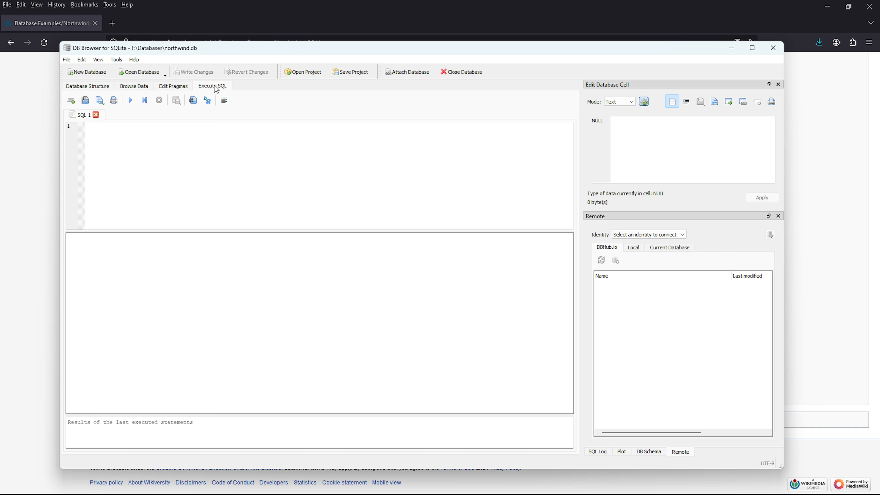
{"action": "left_click", "coordinate": [213, 138]}
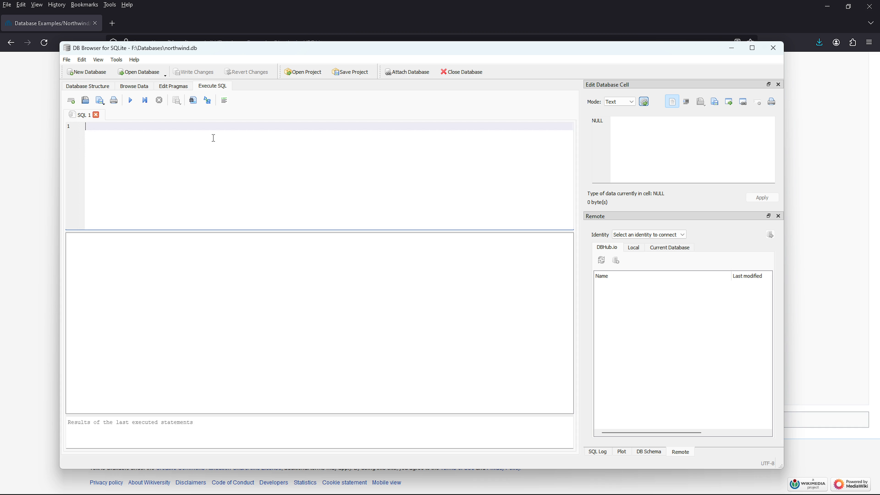
{"action": "right_click", "coordinate": [94, 126]}
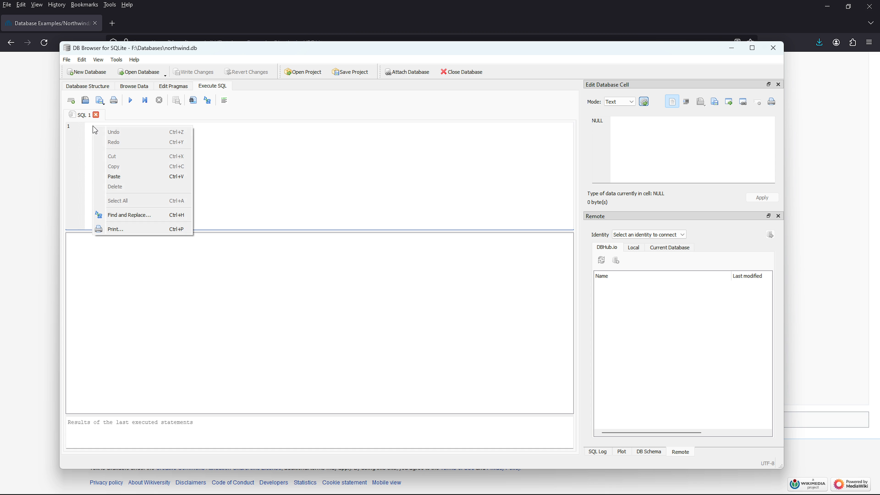
{"action": "left_click", "coordinate": [117, 178]}
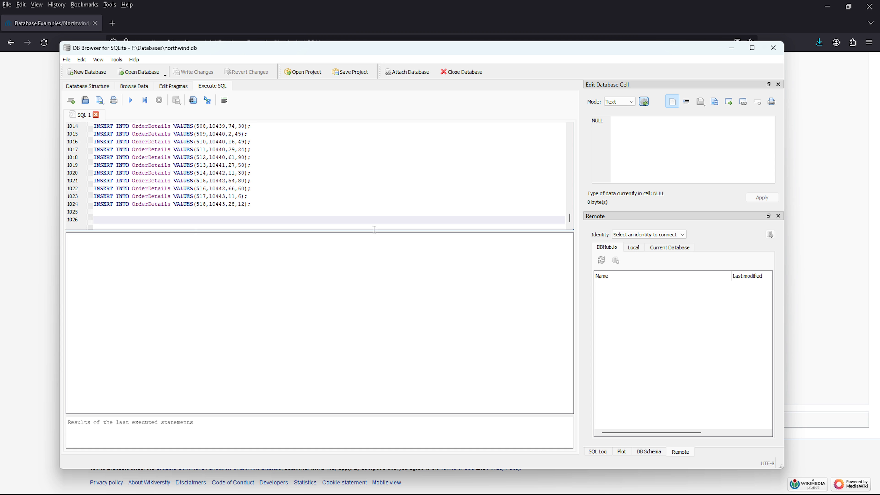
{"action": "key", "text": "BackSpace"}
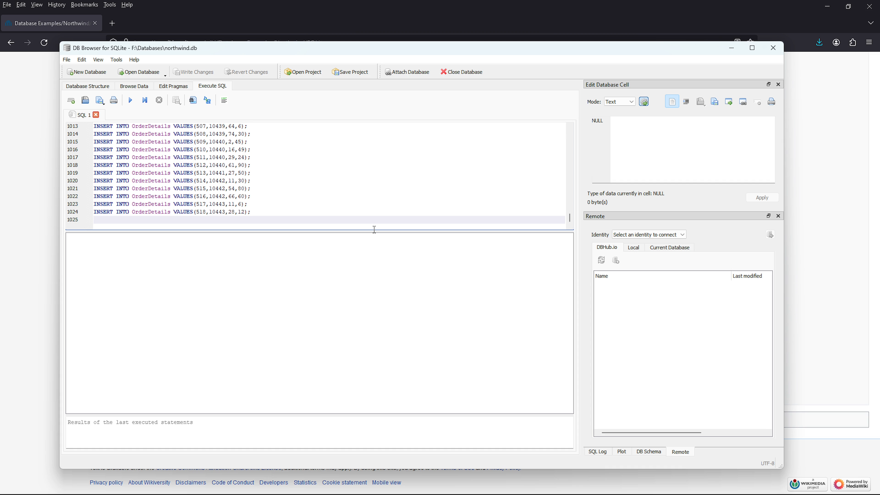
{"action": "key", "text": "BackSpace"}
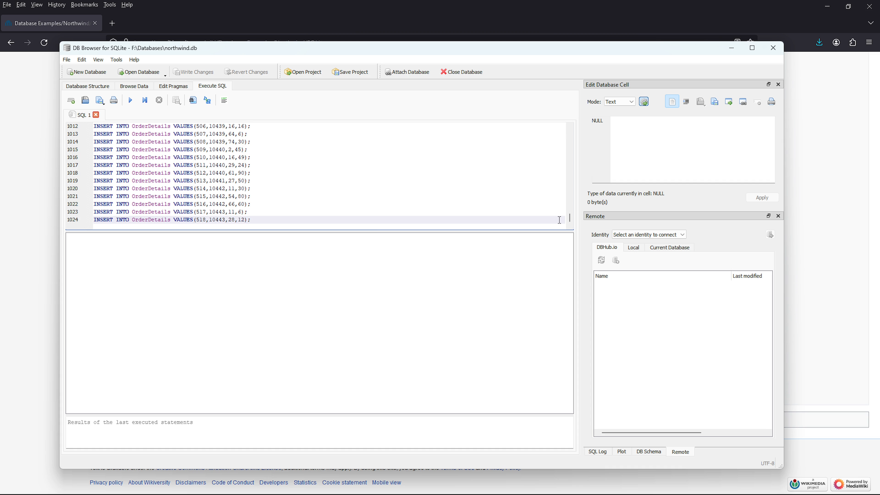
- Execute the whole pasted script and save all changes to the northwind.db database
{"action": "left_click_drag", "start_coordinate": [569, 218], "coordinate": [576, 135]}
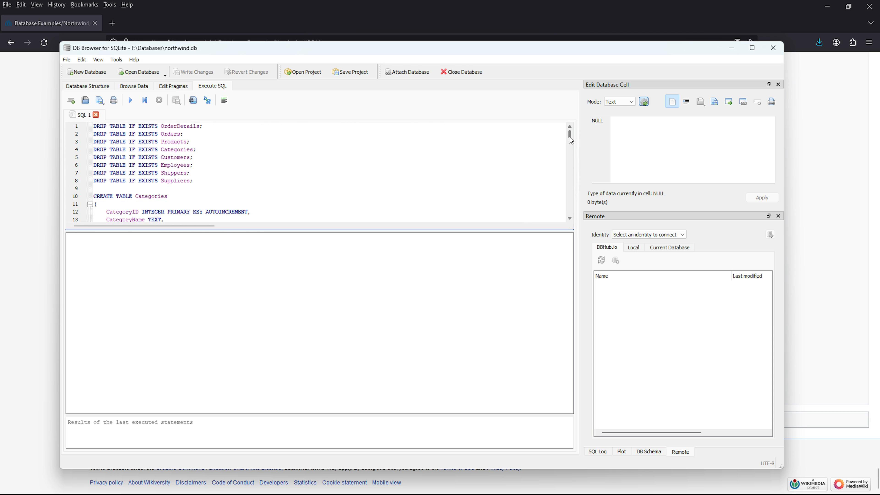
{"action": "left_click_drag", "start_coordinate": [571, 140], "coordinate": [570, 216]}
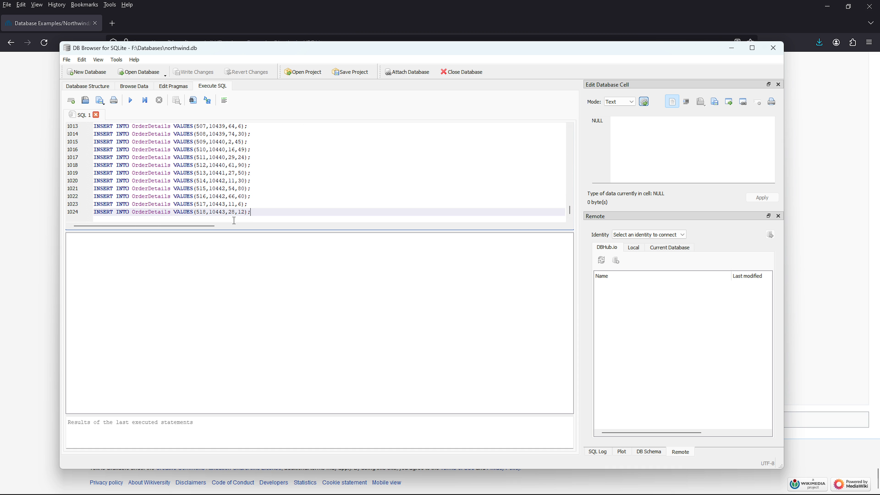
{"action": "left_click", "coordinate": [131, 101]}
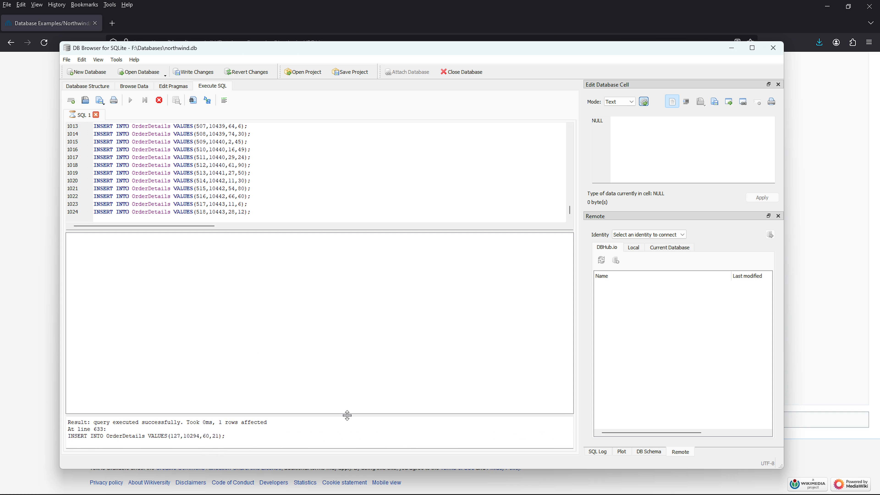
{"action": "left_click_drag", "start_coordinate": [347, 414], "coordinate": [335, 350]}
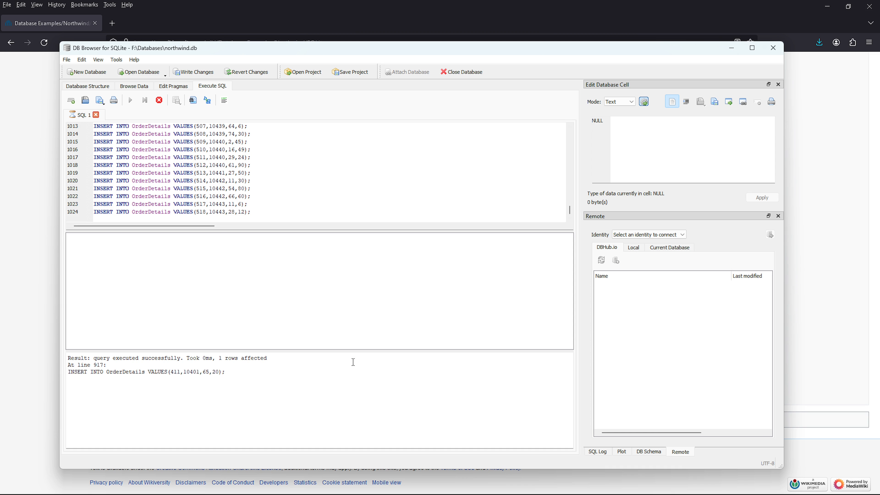
{"action": "left_click_drag", "start_coordinate": [372, 351], "coordinate": [371, 390]}
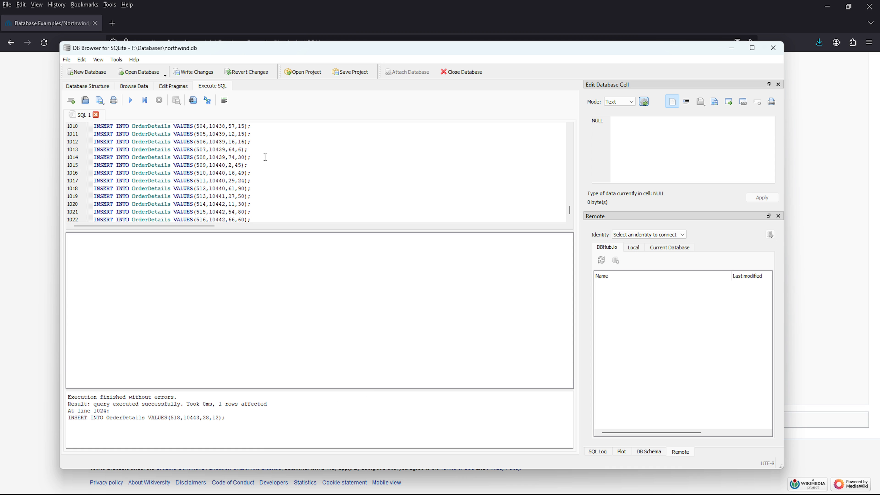
{"action": "left_click", "coordinate": [66, 61]}
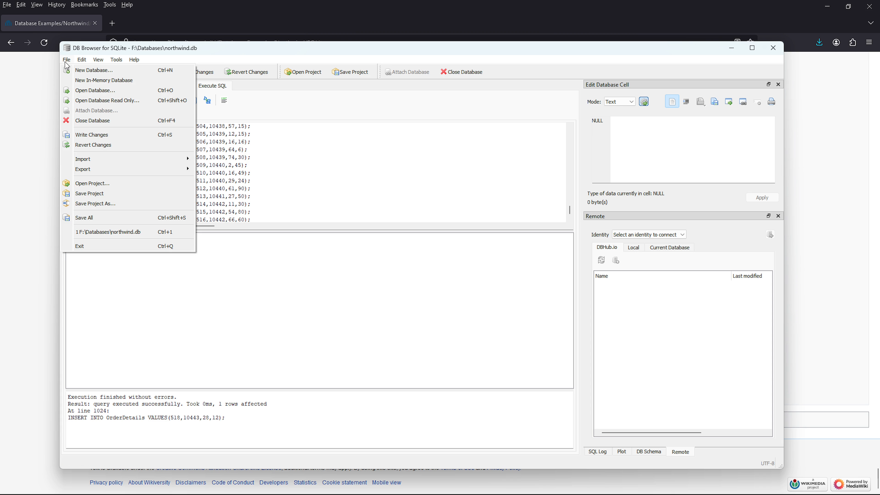
{"action": "left_click", "coordinate": [84, 217]}
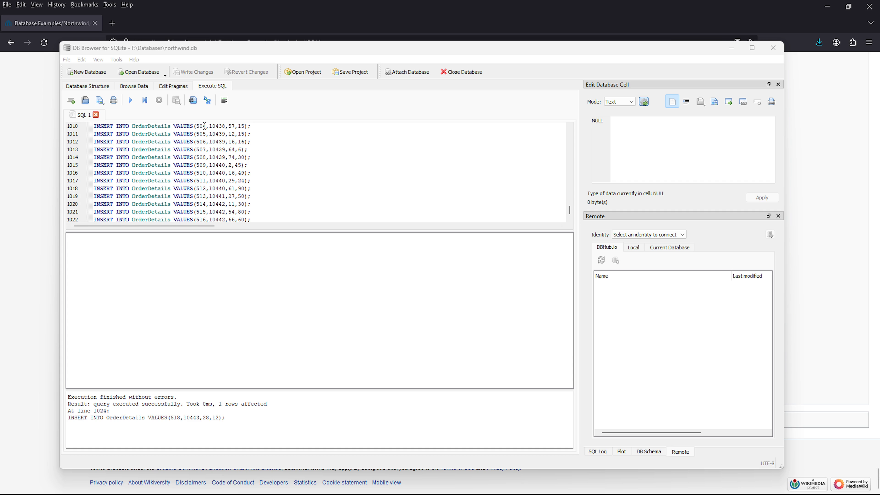
- Browse the data of the Categories, Customers and Employees tables
{"action": "left_click", "coordinate": [131, 87]}
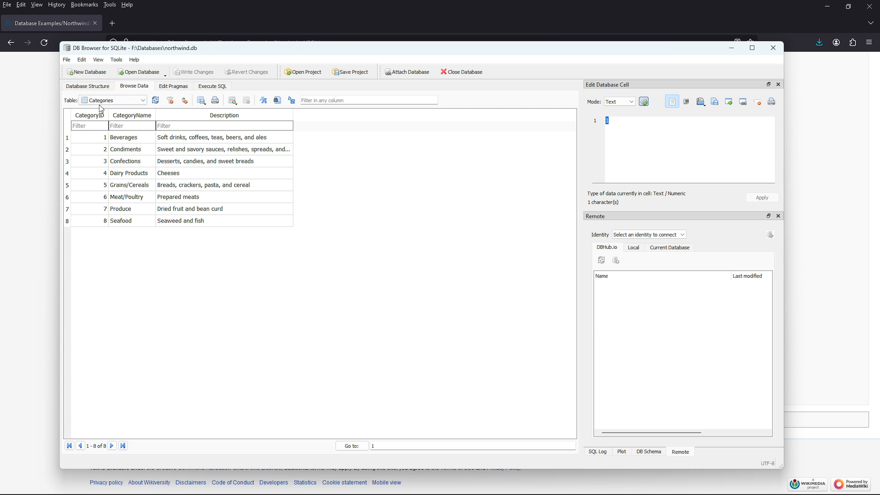
{"action": "left_click", "coordinate": [139, 101]}
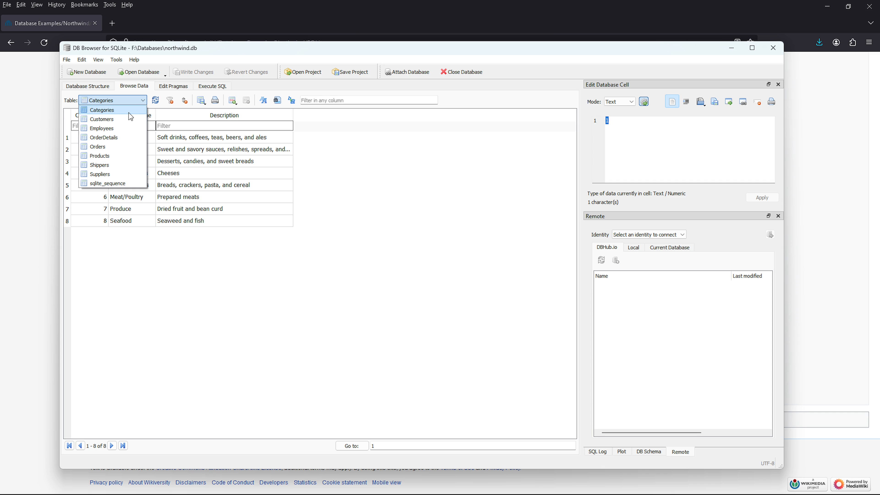
{"action": "left_click", "coordinate": [101, 119]}
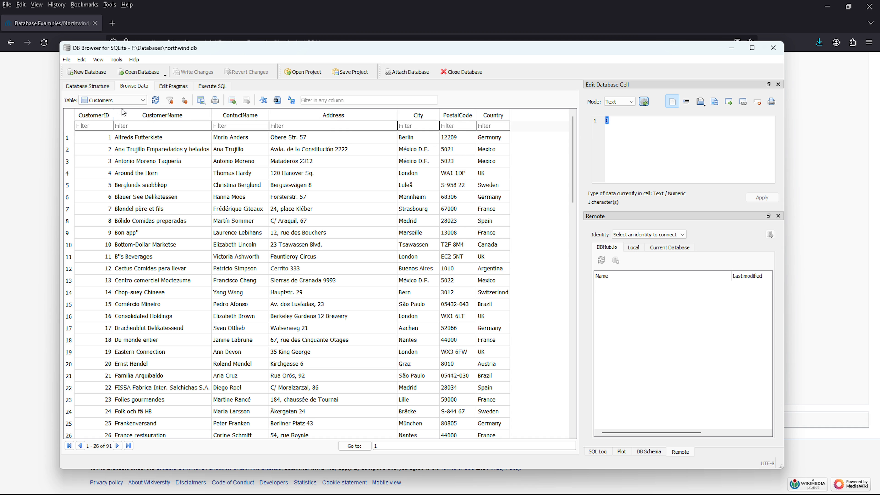
{"action": "left_click", "coordinate": [114, 100]}
{"action": "left_click", "coordinate": [102, 129]}
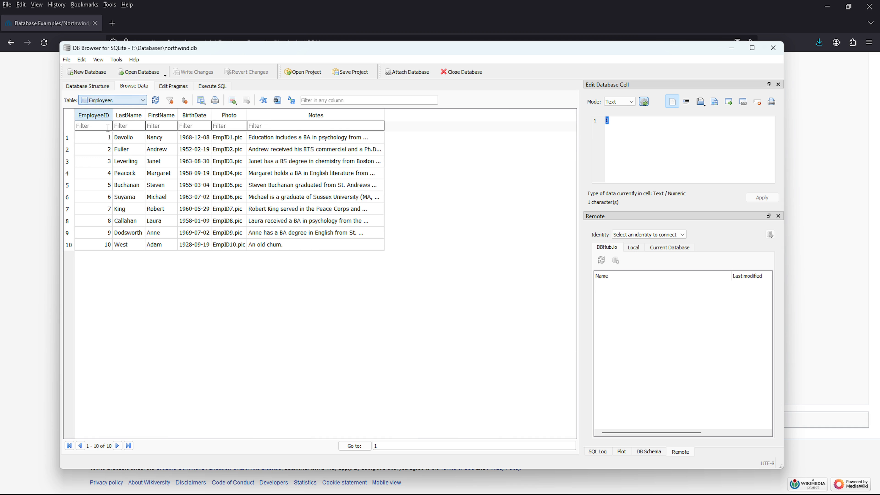
- View the records of the OrderDetails table and those of the Orders table
{"action": "left_click", "coordinate": [120, 101]}
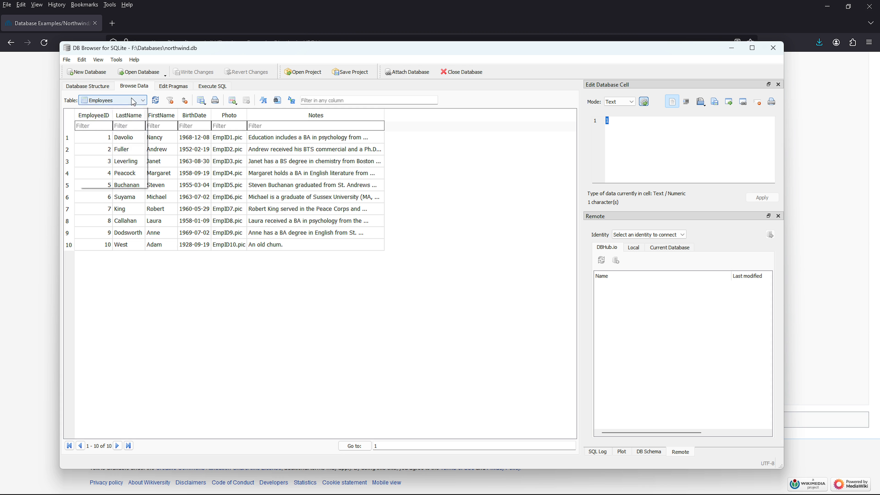
{"action": "left_click", "coordinate": [109, 138]}
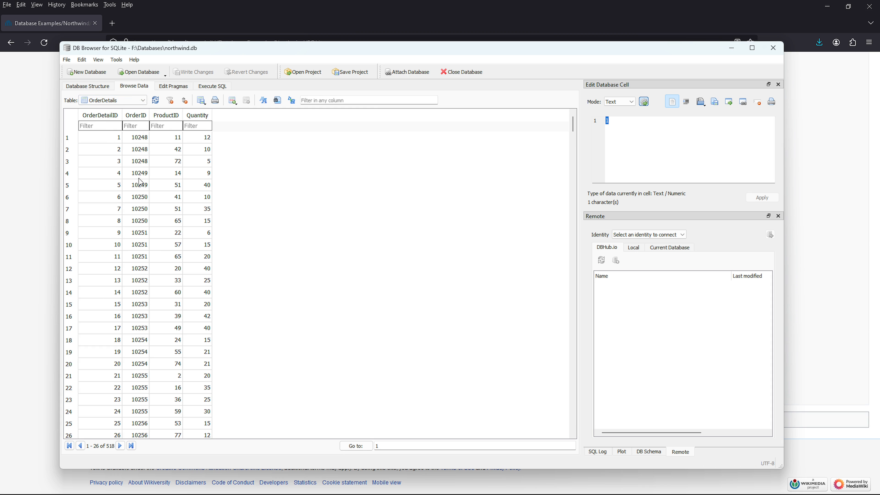
{"action": "scroll", "coordinate": [305, 250], "scroll_direction": "down", "scroll_amount": 5}
{"action": "scroll", "coordinate": [299, 248], "scroll_direction": "up", "scroll_amount": 10}
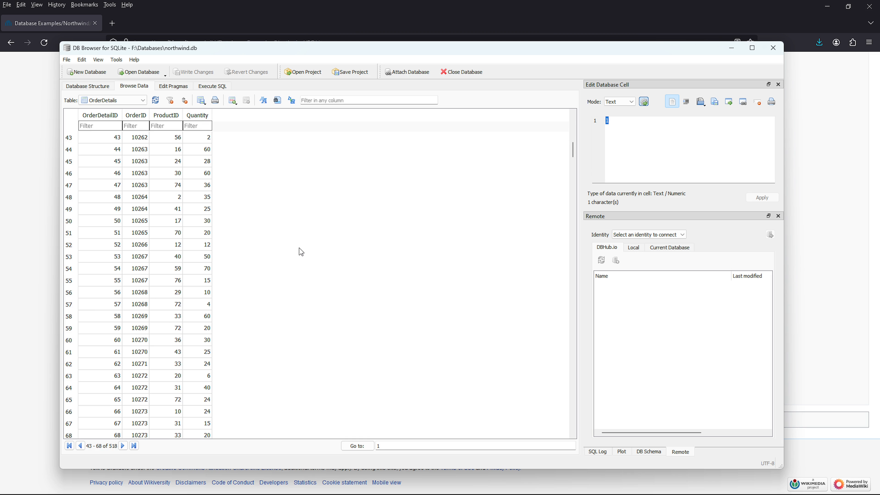
{"action": "left_click", "coordinate": [115, 104]}
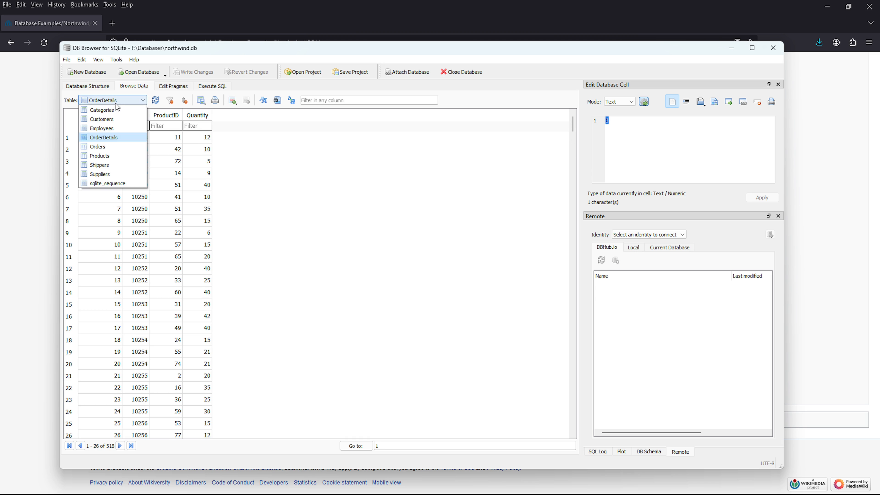
{"action": "left_click", "coordinate": [105, 146]}
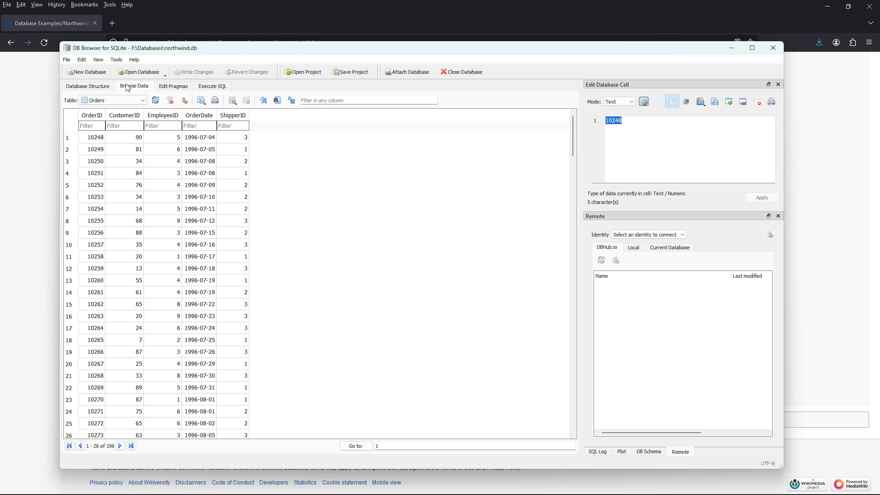
- Browse the records of the Products, Shippers and Suppliers tables
{"action": "left_click", "coordinate": [127, 101]}
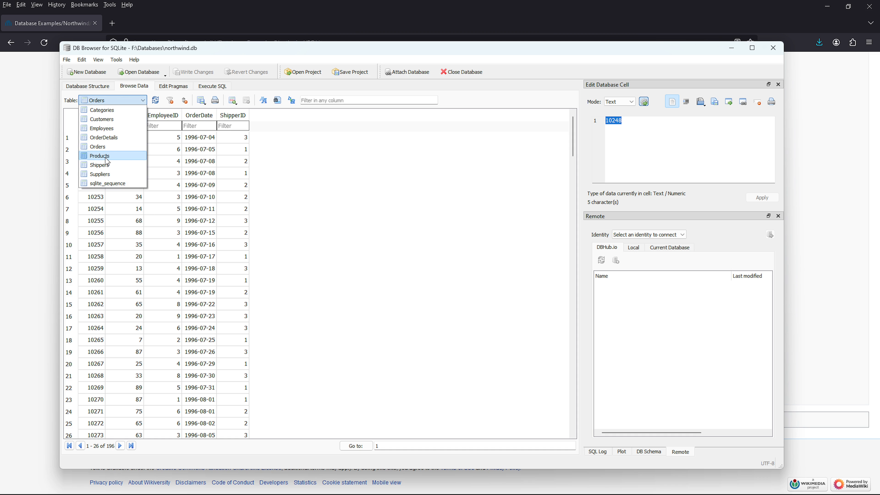
{"action": "left_click", "coordinate": [106, 157]}
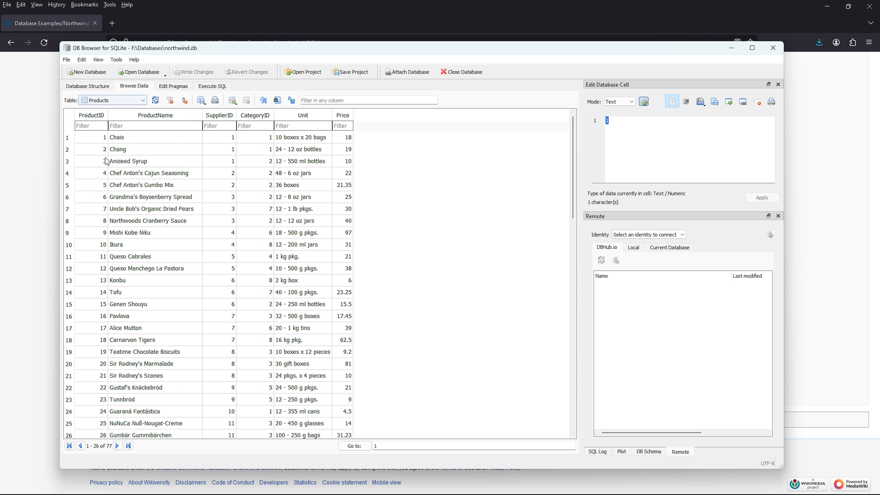
{"action": "left_click", "coordinate": [110, 101]}
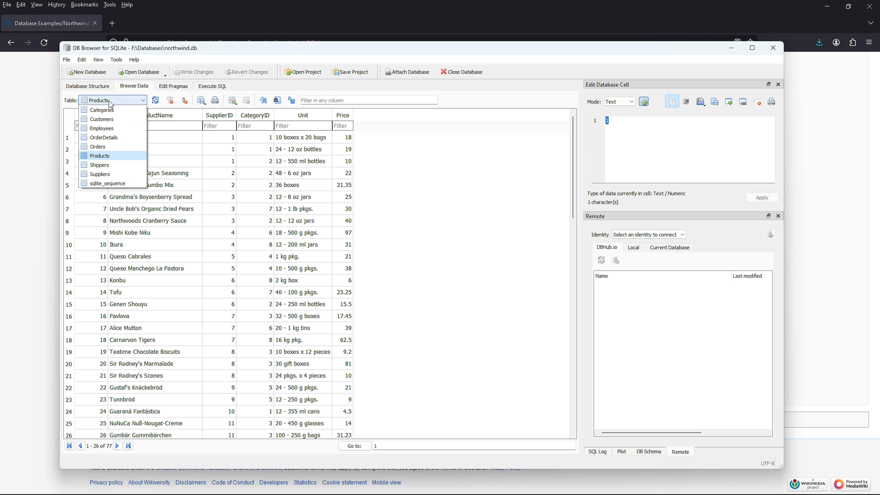
{"action": "left_click", "coordinate": [107, 165]}
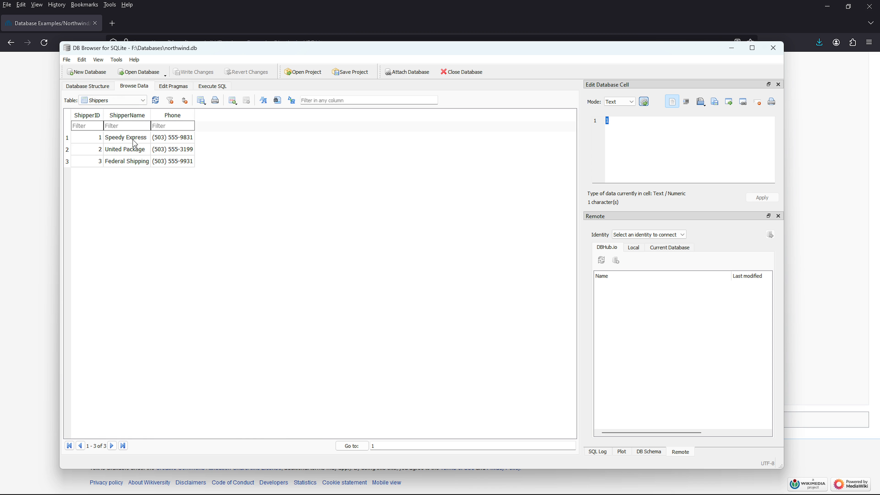
{"action": "left_click", "coordinate": [110, 101]}
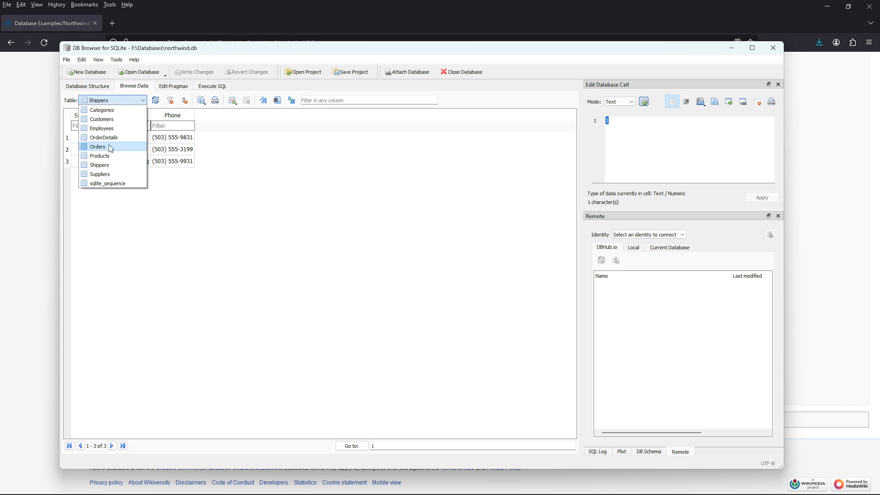
{"action": "left_click", "coordinate": [107, 174]}
{"action": "scroll", "coordinate": [214, 418], "scroll_direction": "down", "scroll_amount": 2}
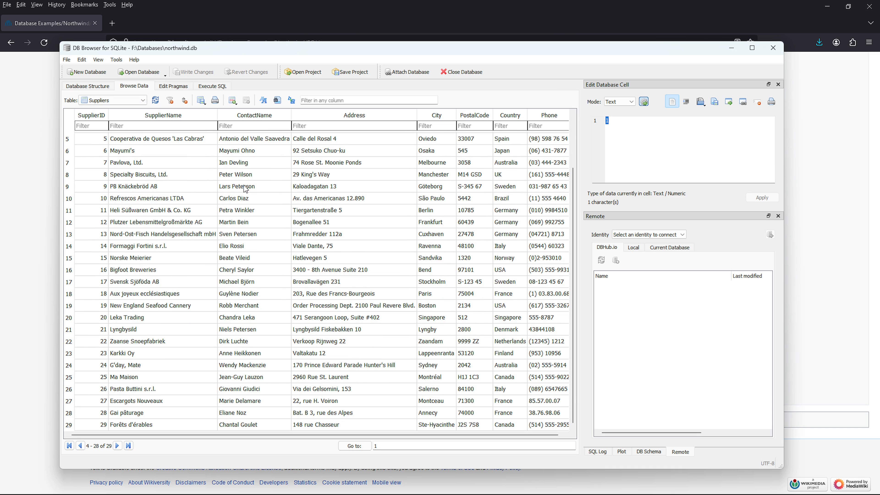
- Widen the database window on both sides so that every column of the Suppliers table fits, and return to the first record
{"action": "left_click_drag", "start_coordinate": [199, 434], "coordinate": [193, 434]}
{"action": "left_click_drag", "start_coordinate": [783, 358], "coordinate": [862, 364]}
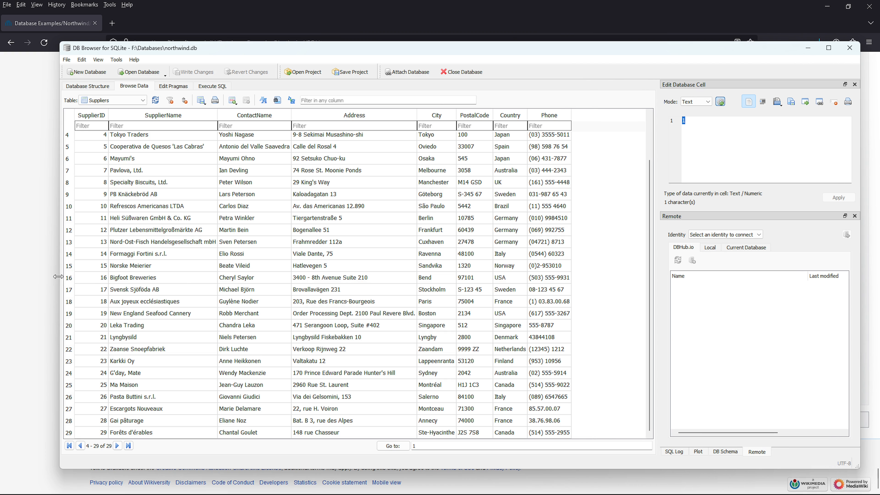
{"action": "left_click_drag", "start_coordinate": [60, 276], "coordinate": [21, 277]}
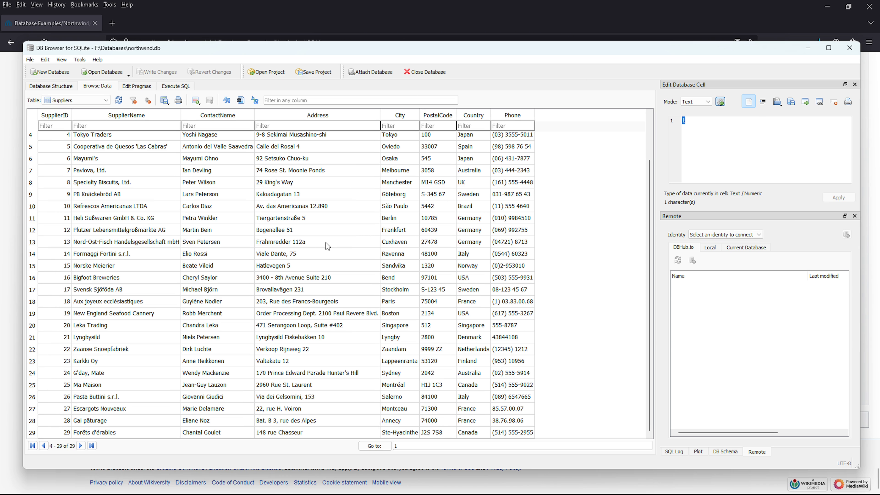
{"action": "scroll", "coordinate": [343, 228], "scroll_direction": "up", "scroll_amount": 1}
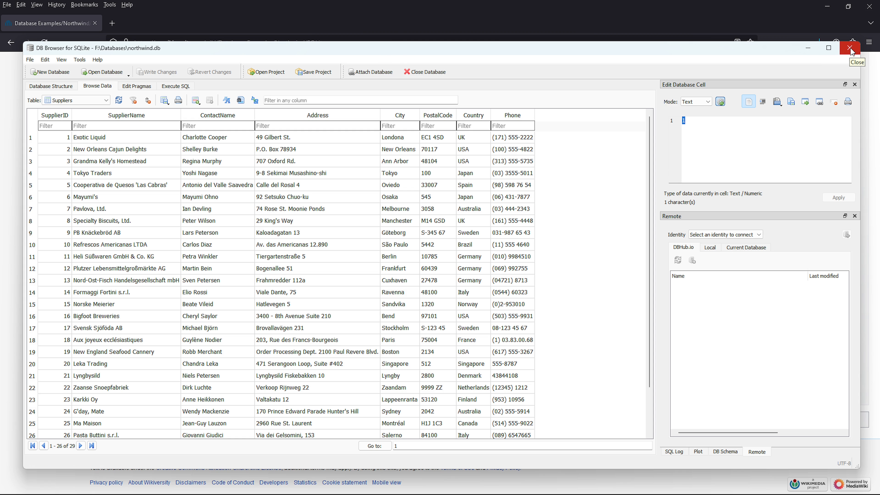
- Minimize the web browser and close DB Browser for SQLite without storing the SQL tabs in a project file
{"action": "left_click", "coordinate": [827, 6]}
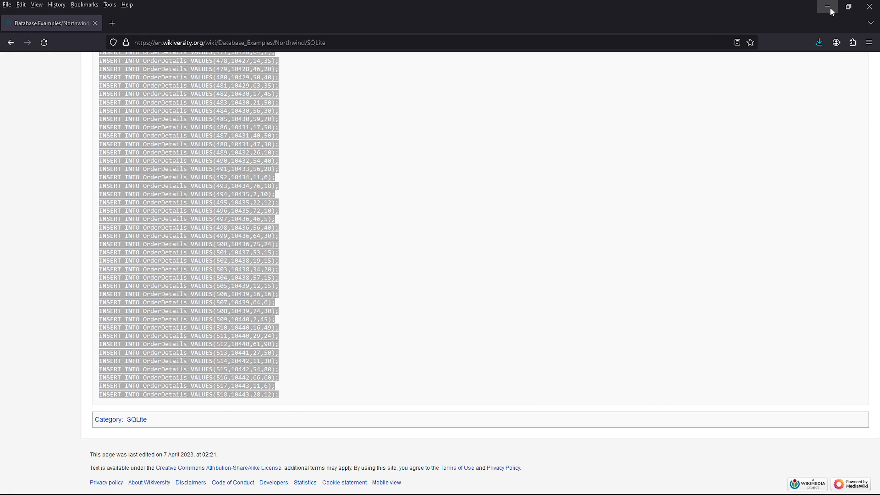
{"action": "left_click", "coordinate": [827, 6]}
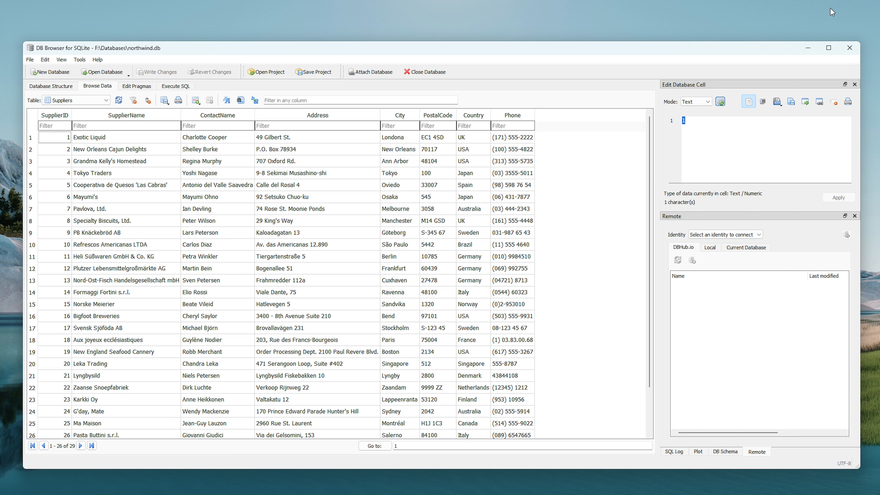
{"action": "left_click", "coordinate": [851, 49]}
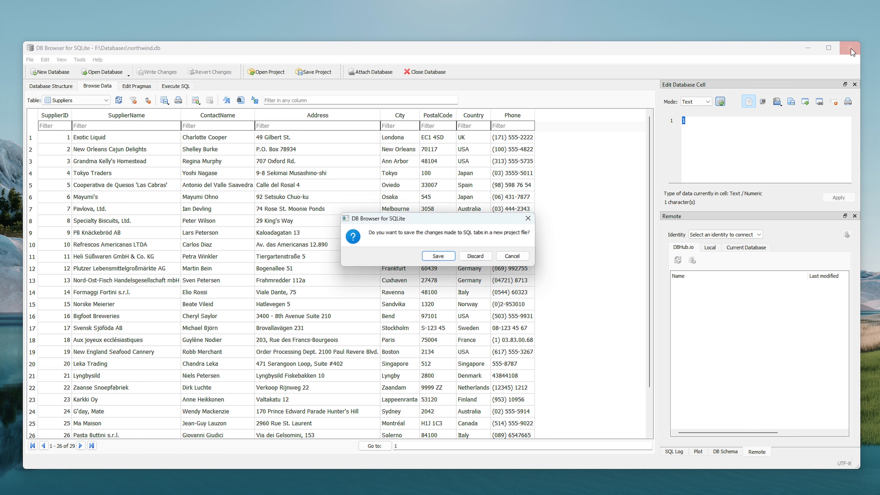
{"action": "left_click", "coordinate": [438, 256]}
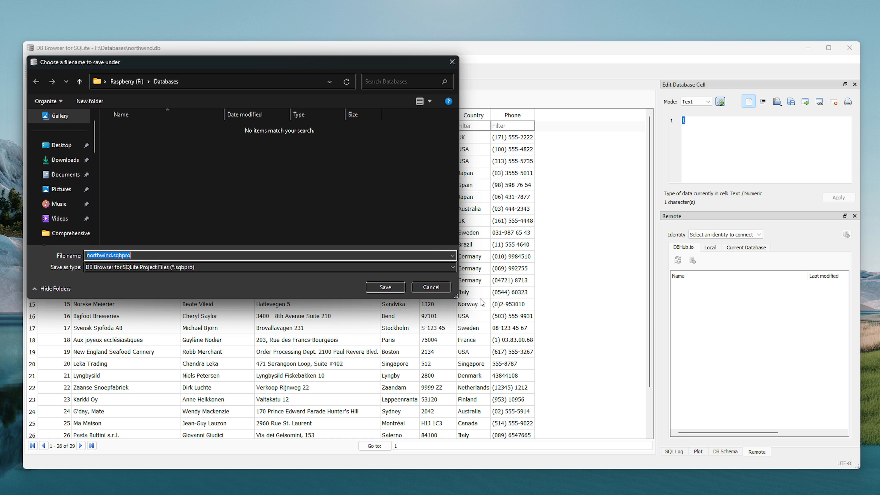
{"action": "left_click", "coordinate": [431, 287]}
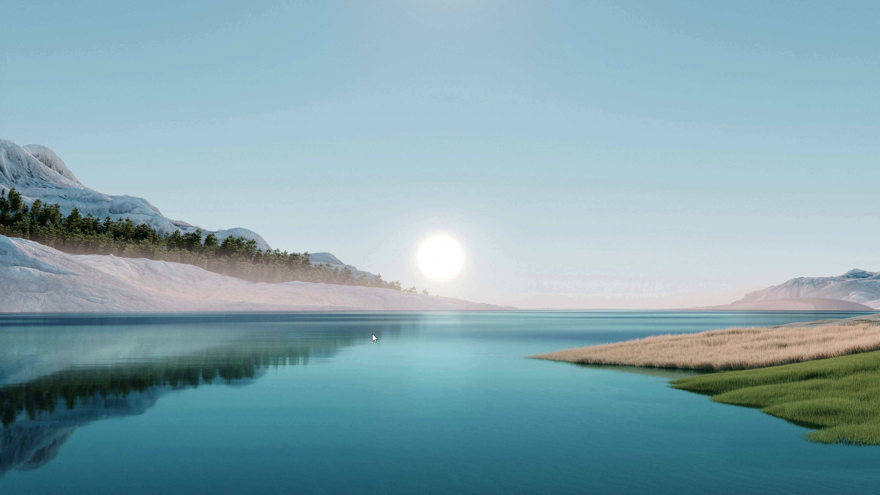
- Restart DB Browser for SQLite and open northwind.db from the Databases folder on drive F:
{"action": "mouse_move", "coordinate": [388, 494]}
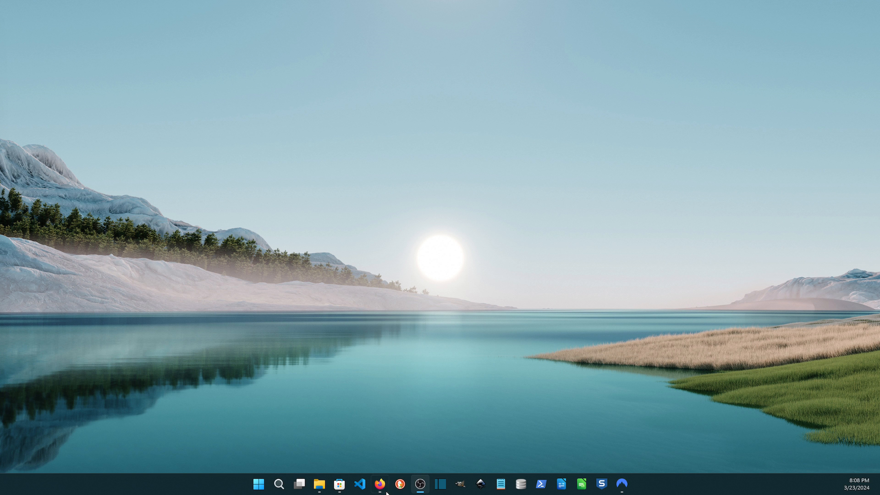
{"action": "left_click", "coordinate": [521, 486]}
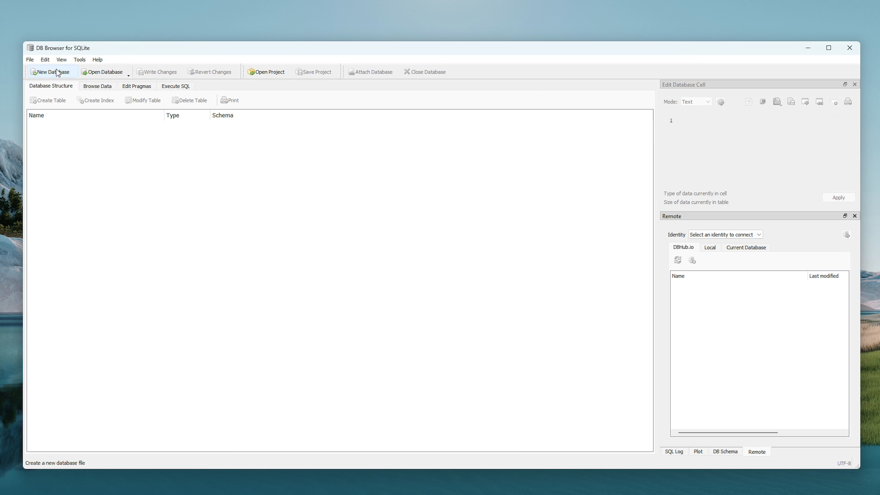
{"action": "left_click", "coordinate": [106, 77]}
{"action": "scroll", "coordinate": [45, 220], "scroll_direction": "down", "scroll_amount": 5}
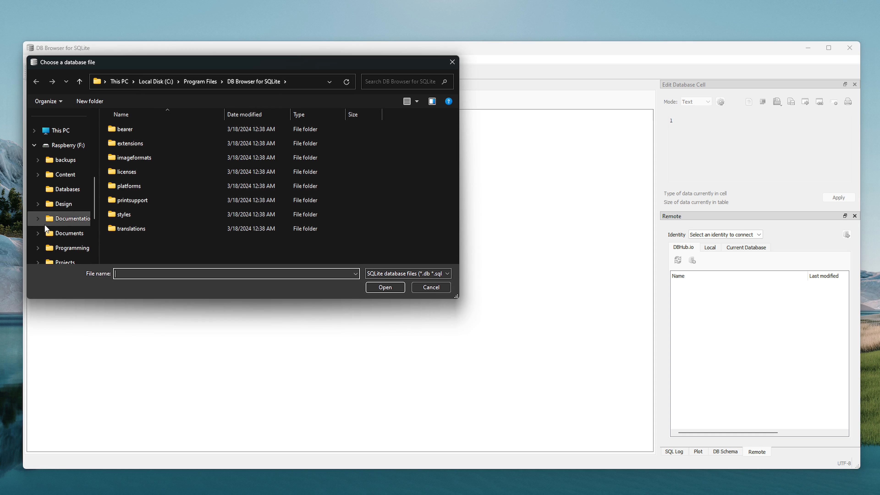
{"action": "left_click", "coordinate": [70, 193]}
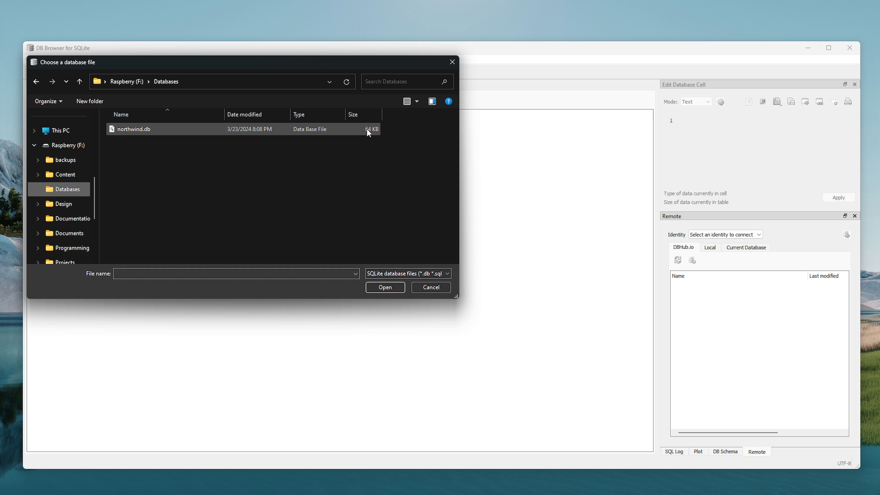
{"action": "double_click", "coordinate": [210, 129]}
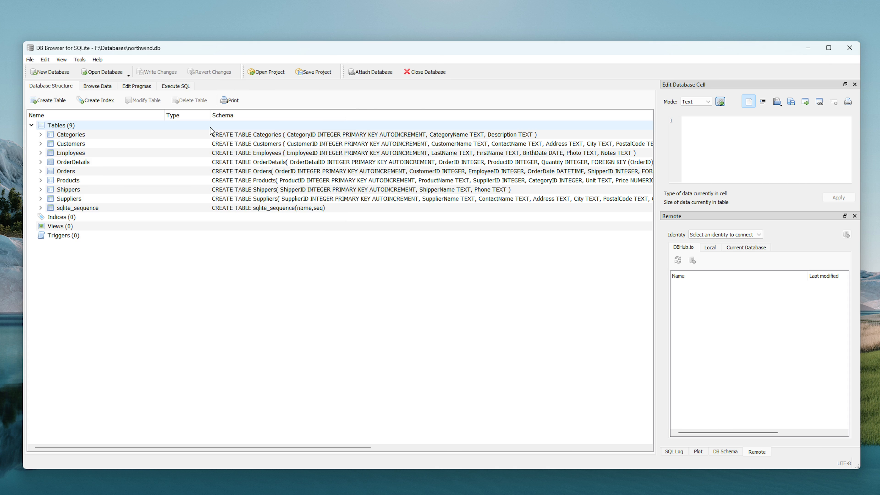
- Browse the records of the Products table in the reopened database
{"action": "left_click", "coordinate": [105, 87]}
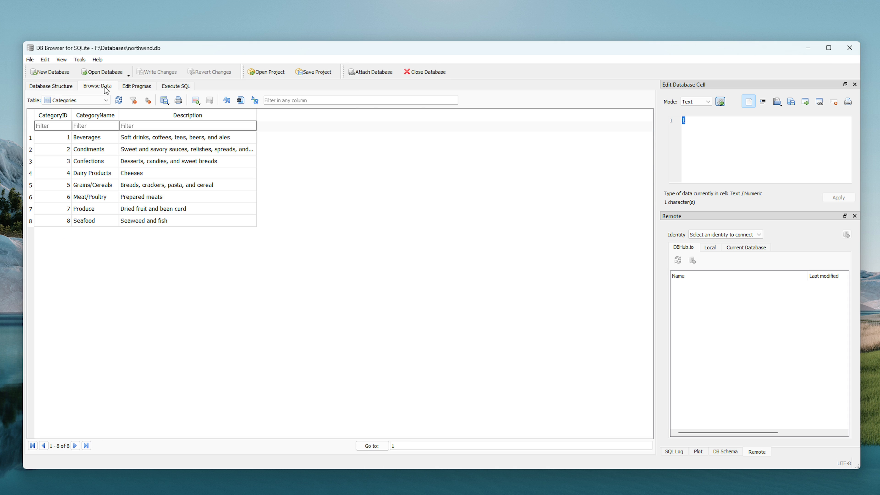
{"action": "left_click", "coordinate": [84, 101]}
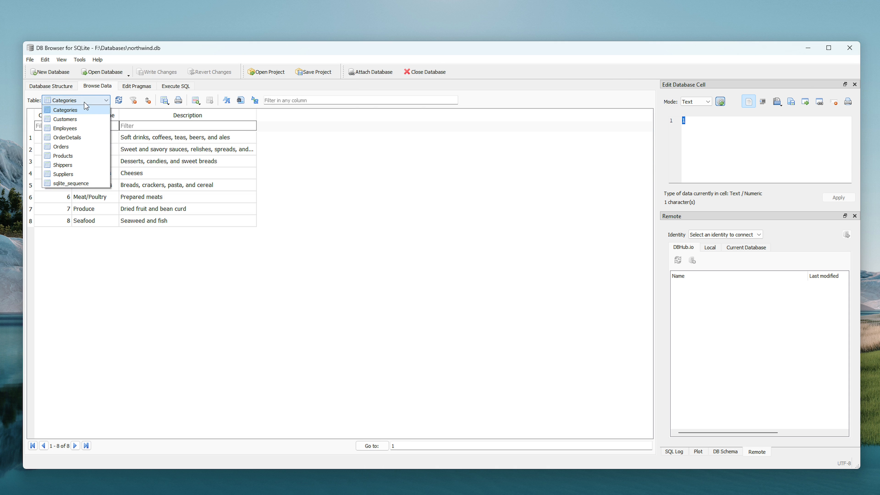
{"action": "left_click", "coordinate": [63, 156]}
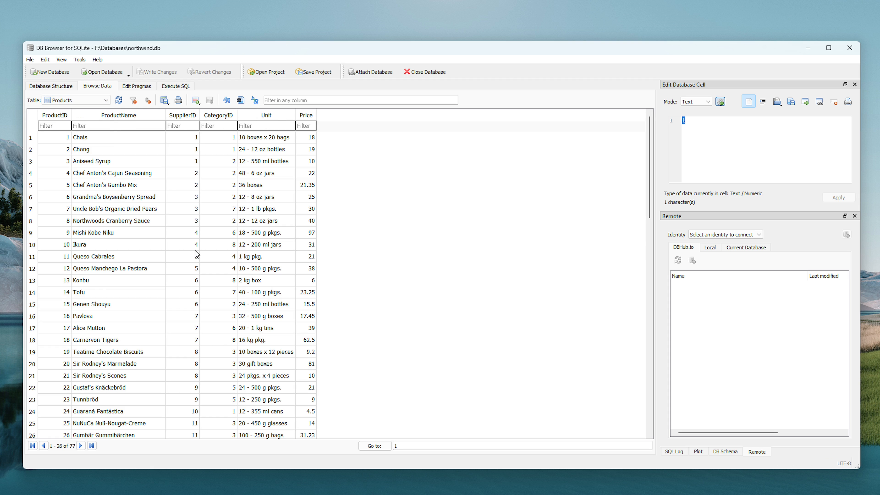
{"action": "scroll", "coordinate": [197, 254], "scroll_direction": "down", "scroll_amount": 7}
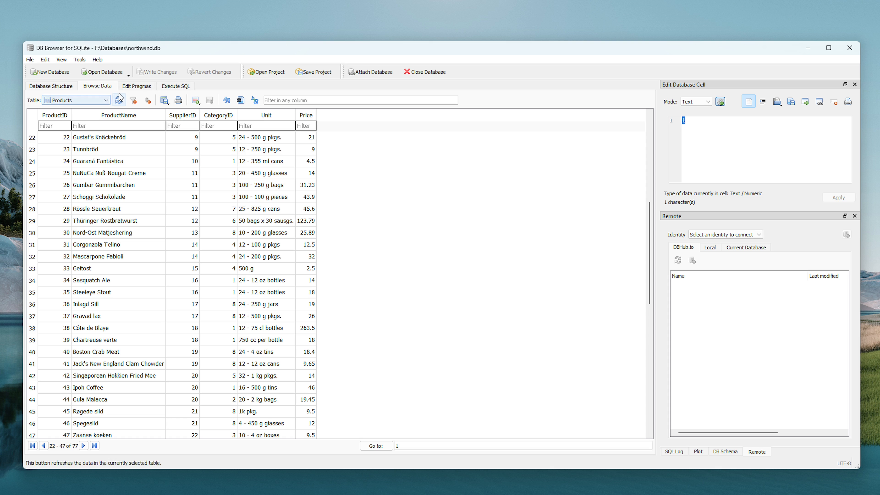
- Move the database window slightly upward and make it narrower
{"action": "mouse_move", "coordinate": [343, 49]}
{"action": "left_mouse_down"}
{"action": "mouse_move", "coordinate": [332, 43]}
{"action": "mouse_move", "coordinate": [339, 42]}
{"action": "left_mouse_up"}
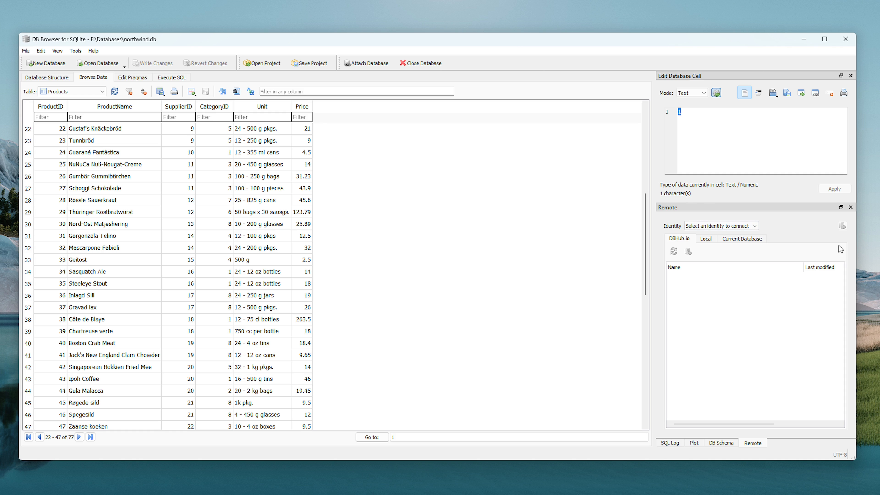
{"action": "left_click_drag", "start_coordinate": [858, 237], "coordinate": [759, 237]}
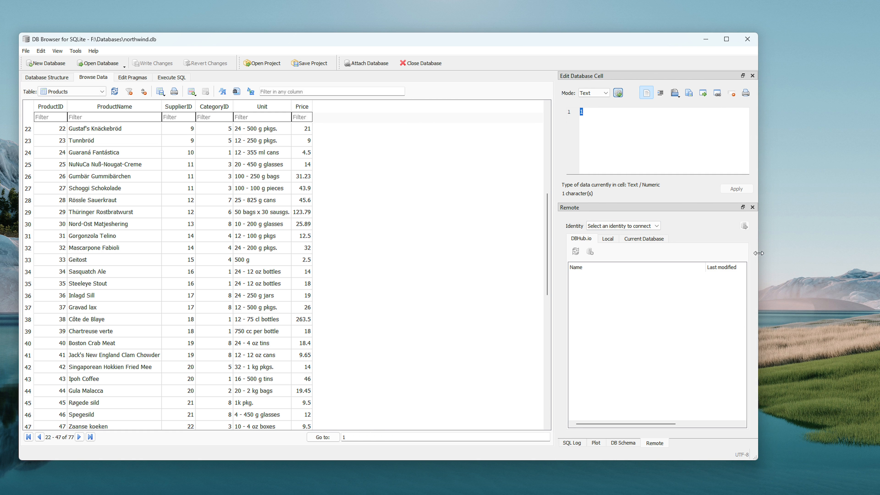